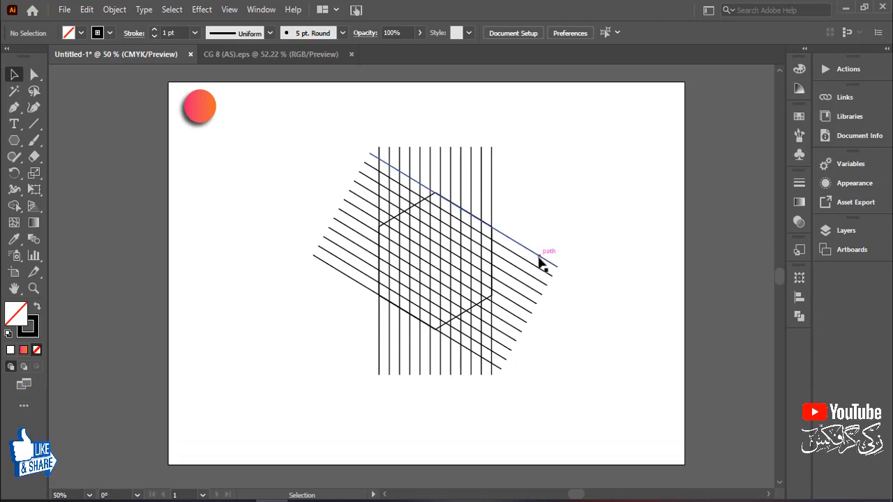
Reflect the slanted line group across the vertical axis as a copy to complete the crossed hexagon grid
left_click(546, 265)
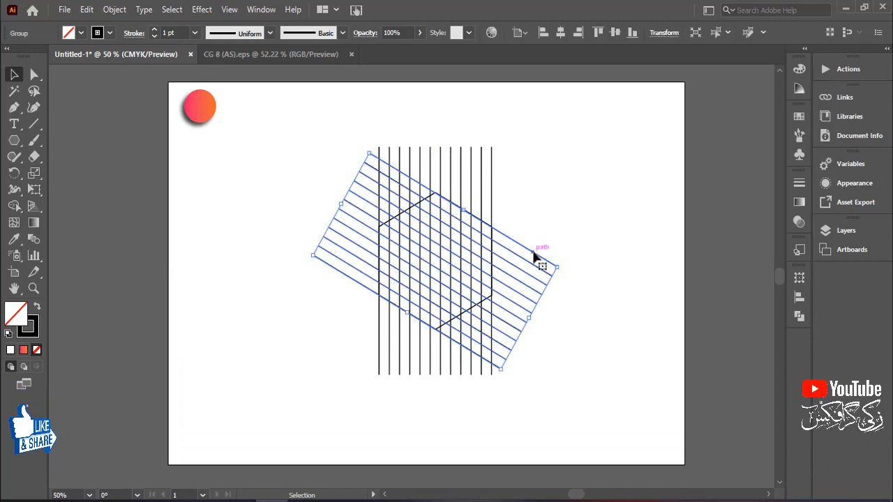
right_click(535, 255)
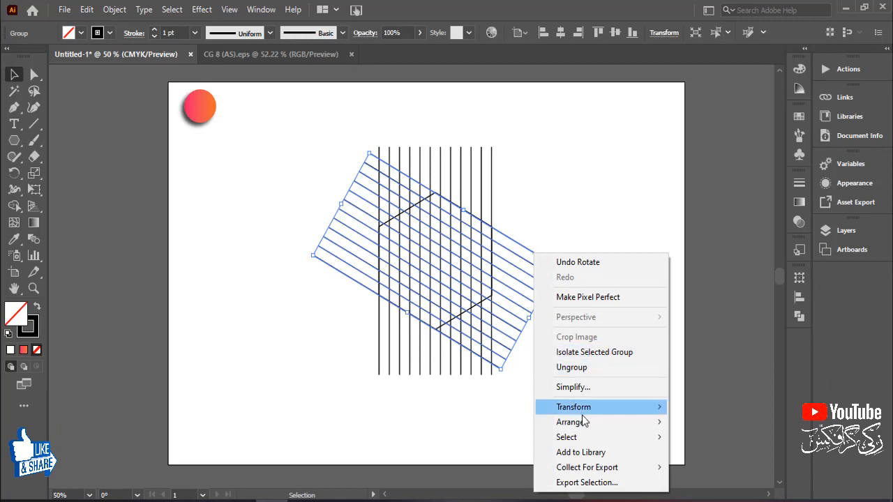
mouse_move(590, 417)
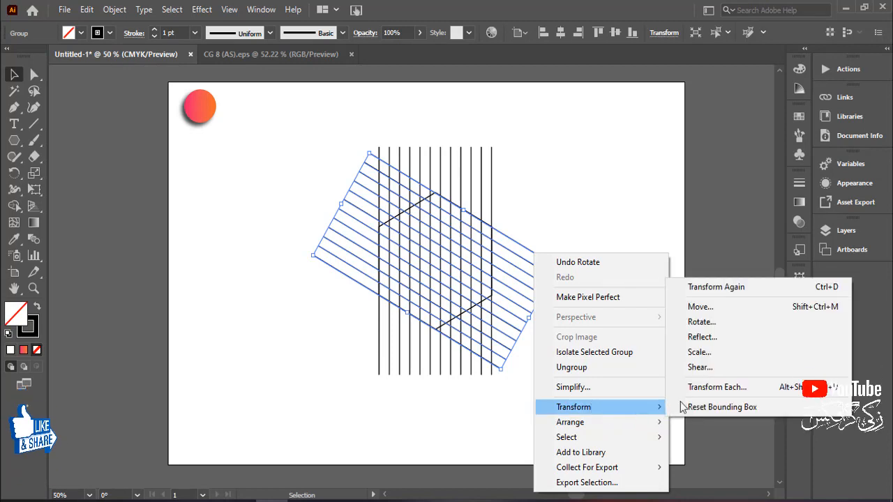
left_click(699, 337)
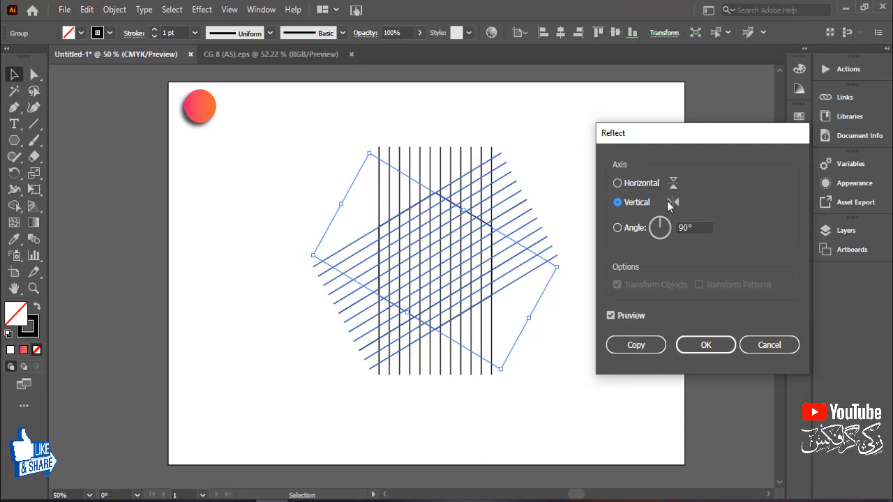
left_click(615, 316)
left_click(616, 317)
left_click(630, 345)
left_click(590, 237)
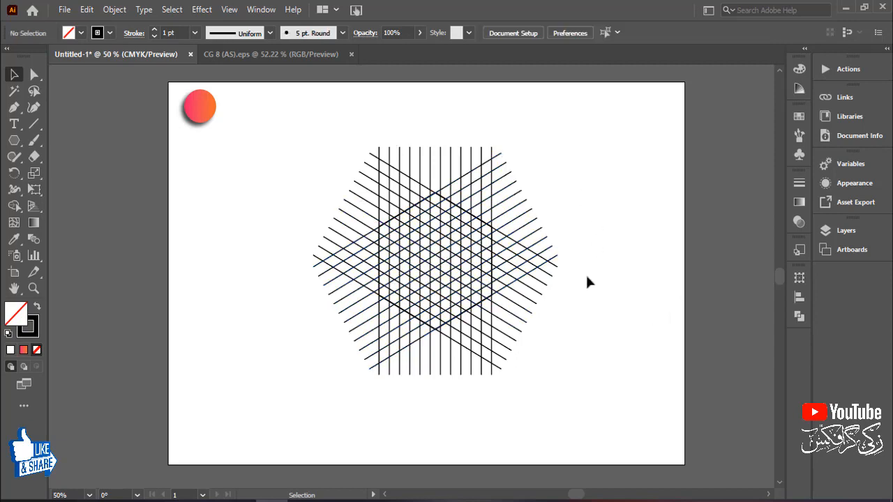
left_click_drag(604, 160, 345, 334)
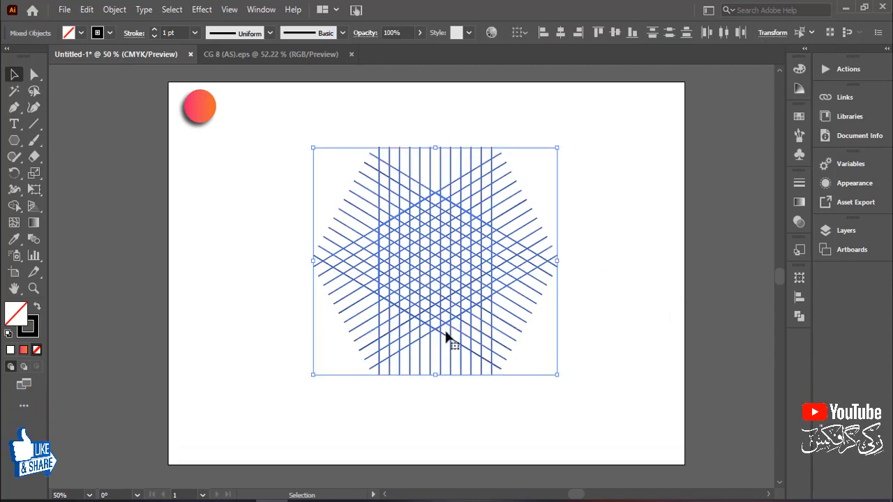
left_click_drag(650, 234, 338, 349)
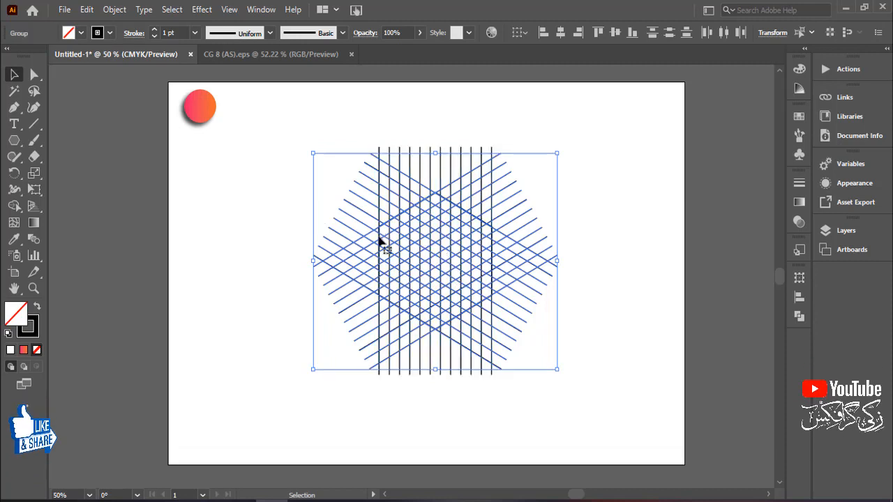
left_click_drag(259, 219, 563, 322)
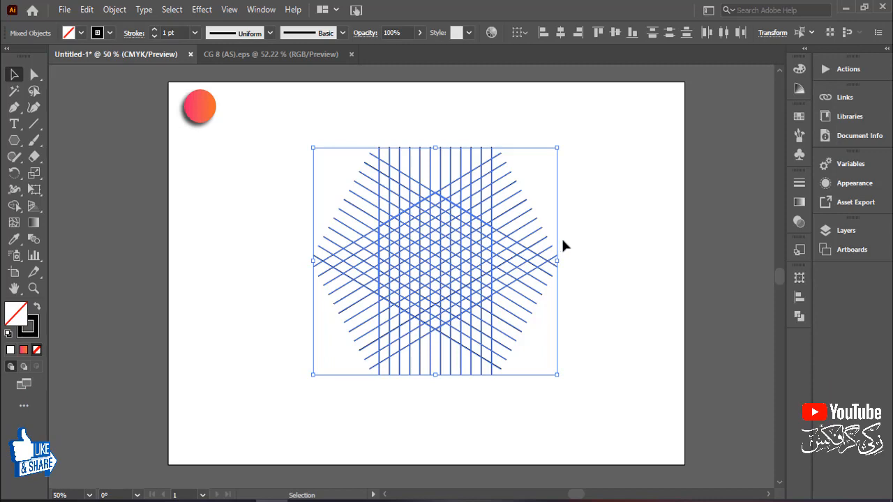
left_click(607, 237)
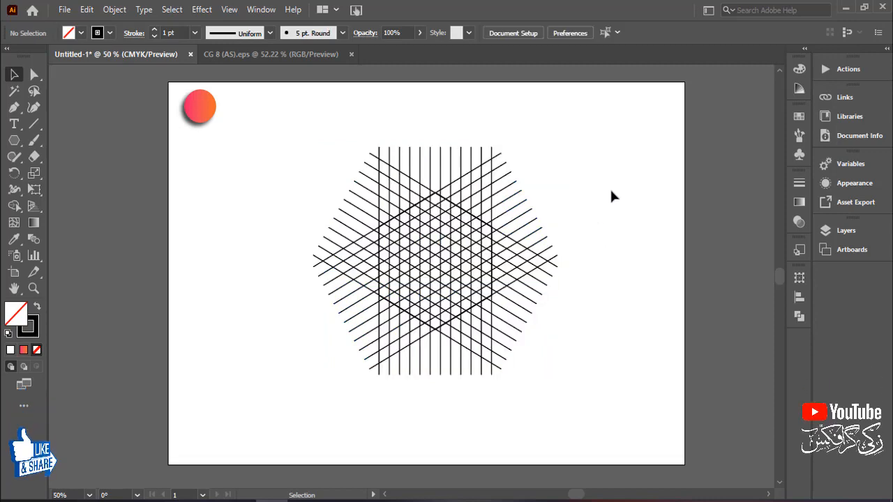
left_click_drag(636, 189, 268, 312)
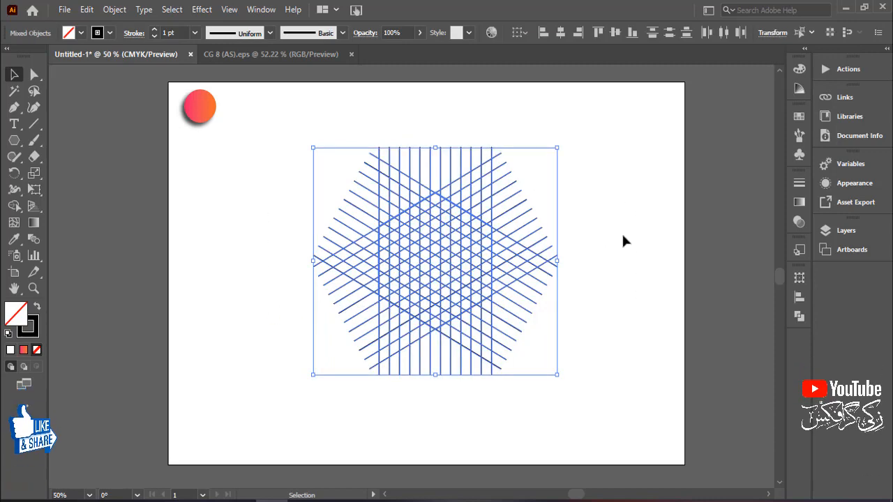
left_click(623, 235)
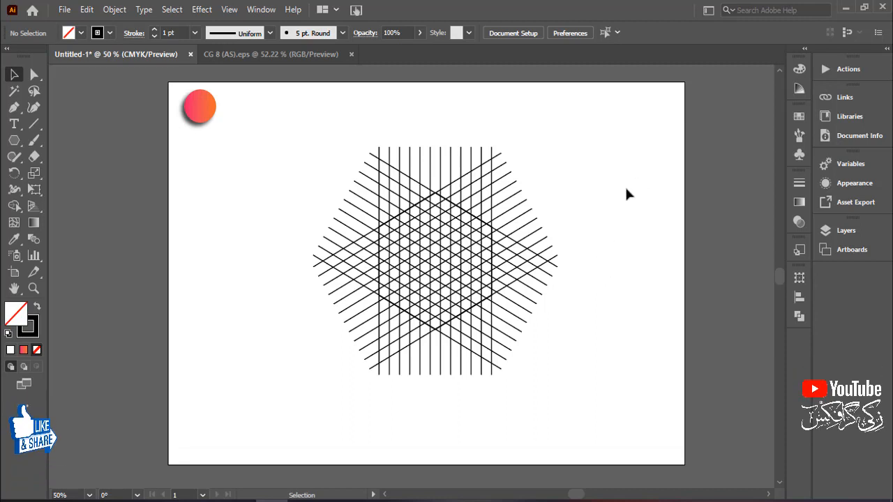
Select the hexagon and all grid lines, activate the Shape Builder tool and set the fill to the Black swatch
left_click_drag(631, 183, 328, 327)
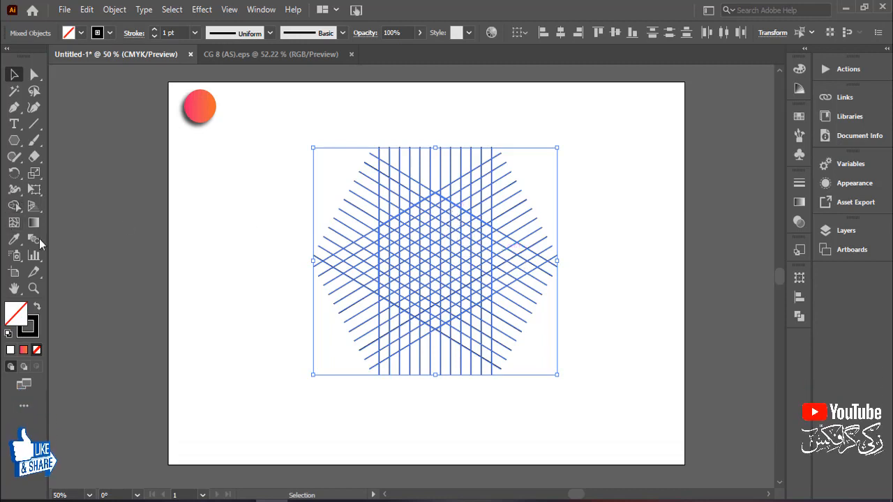
left_click(14, 207)
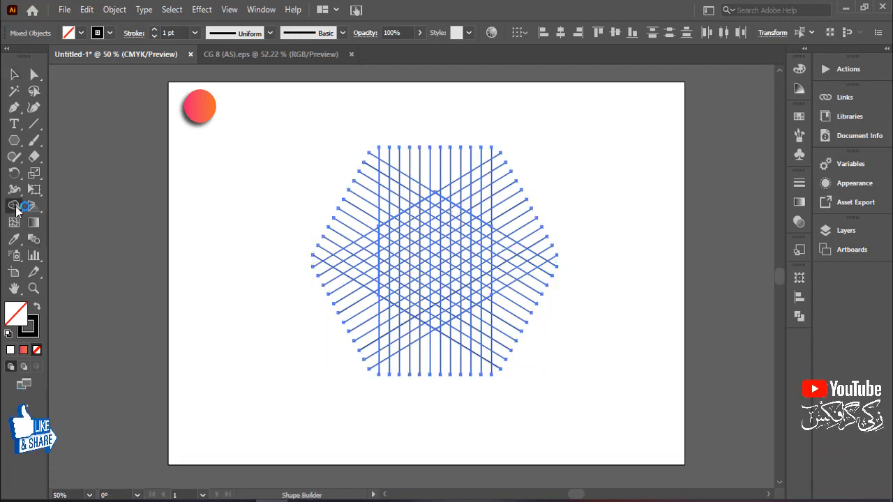
left_click(79, 35)
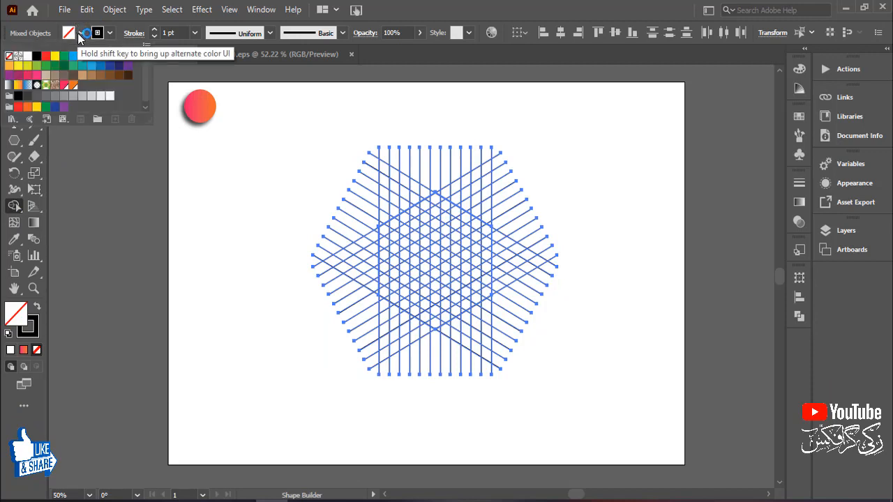
left_click(800, 117)
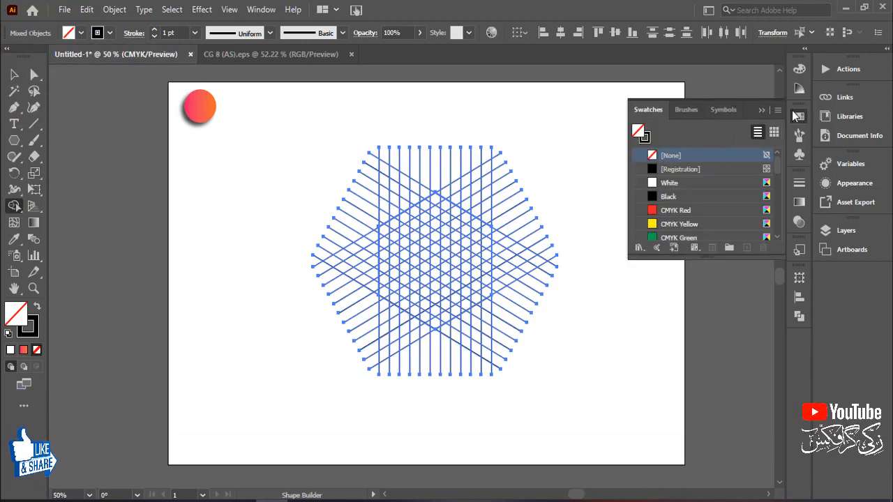
left_click(689, 110)
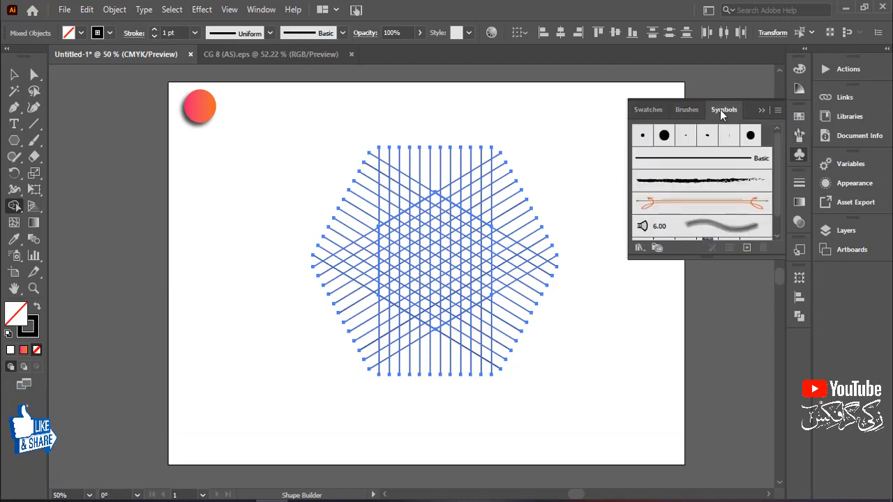
left_click(721, 110)
left_click(647, 110)
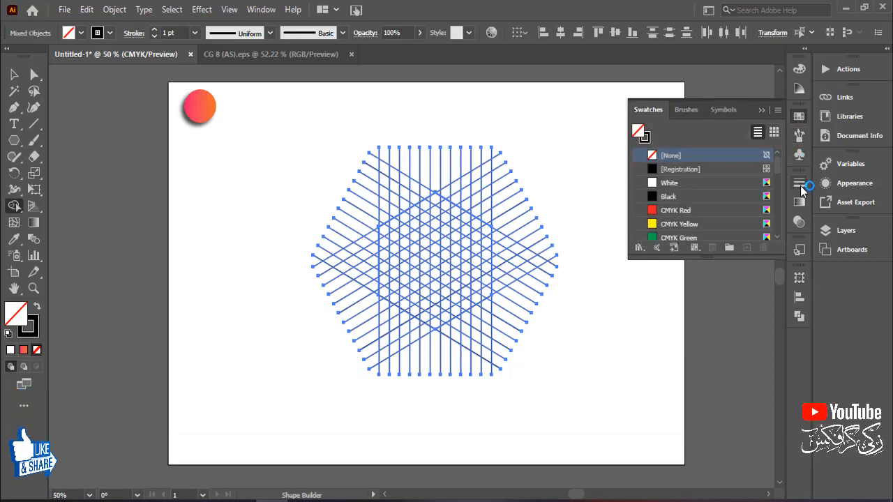
left_click(657, 197)
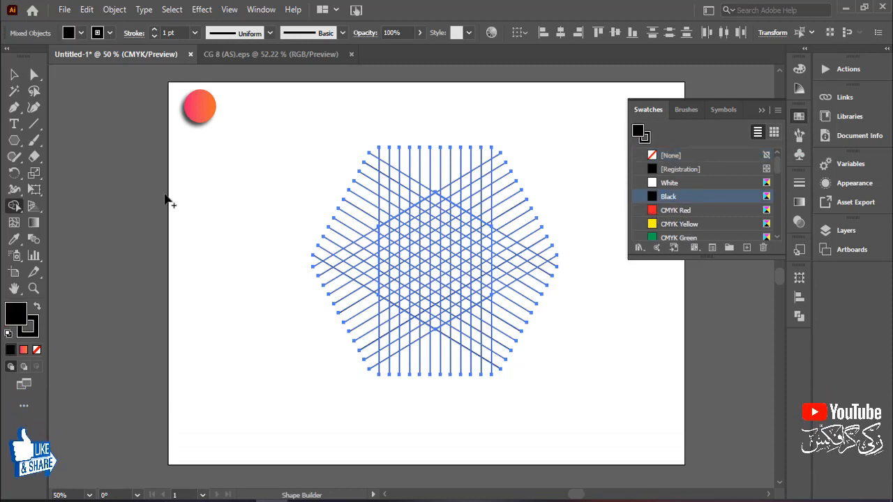
left_click(762, 110)
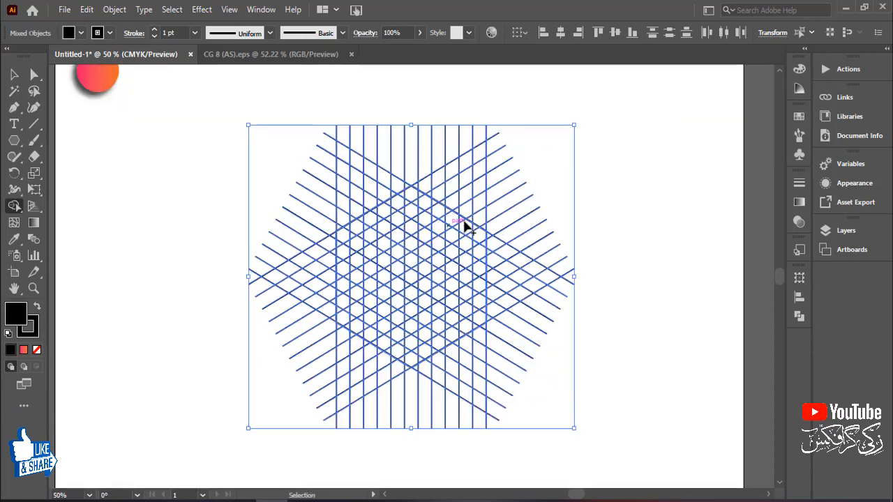
Set the stroke weight of the selected grid lines to 0.25 pt
key("ctrl+1")
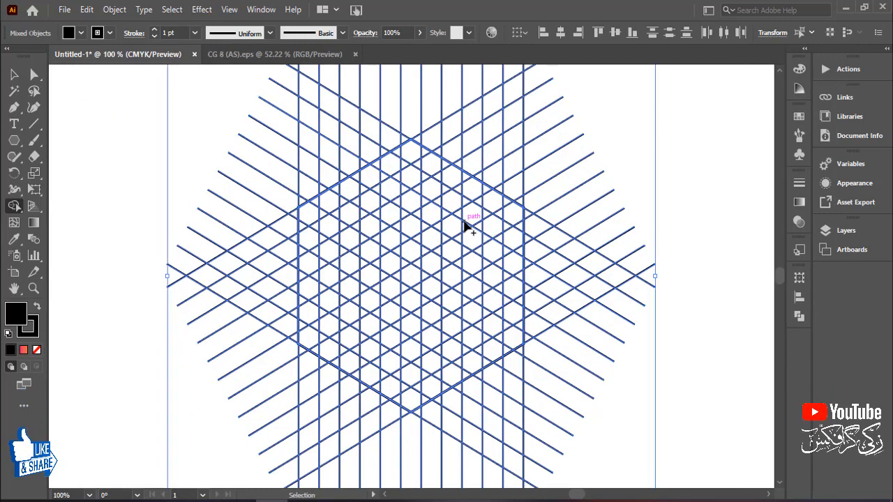
key("ctrl+equal")
scroll(472, 237, "down", 1)
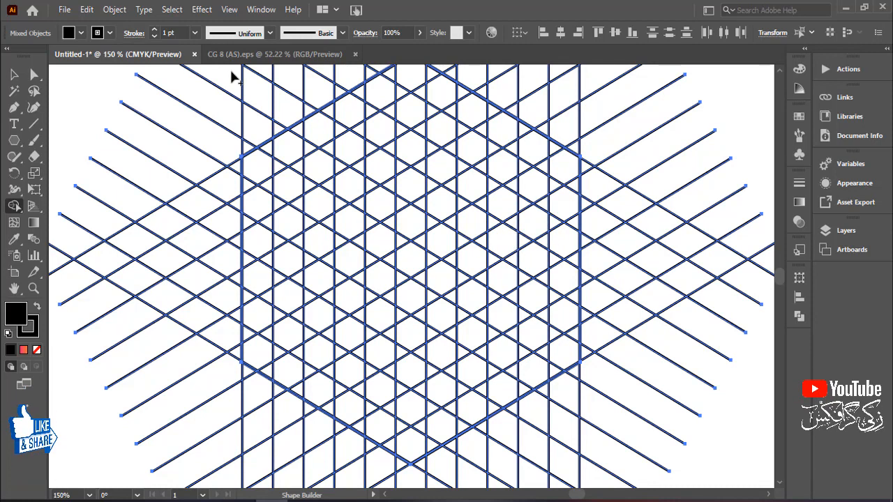
left_click(175, 32)
type("0.5")
key("Return")
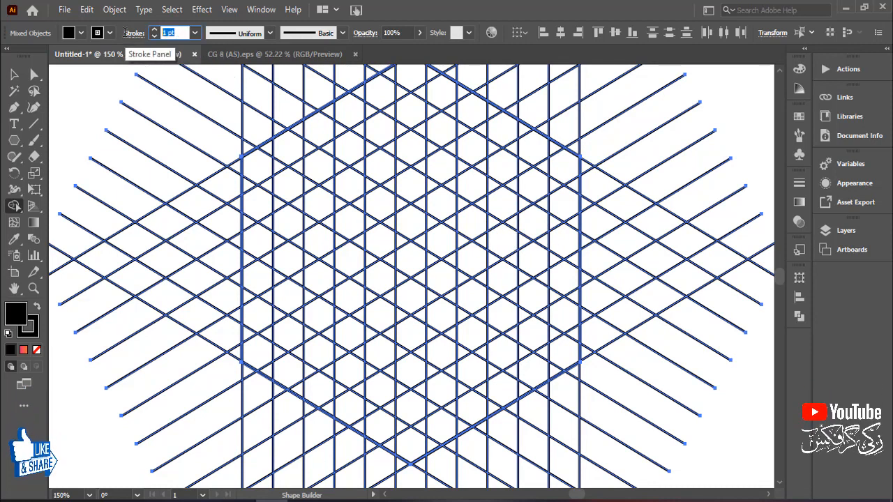
key("Down")
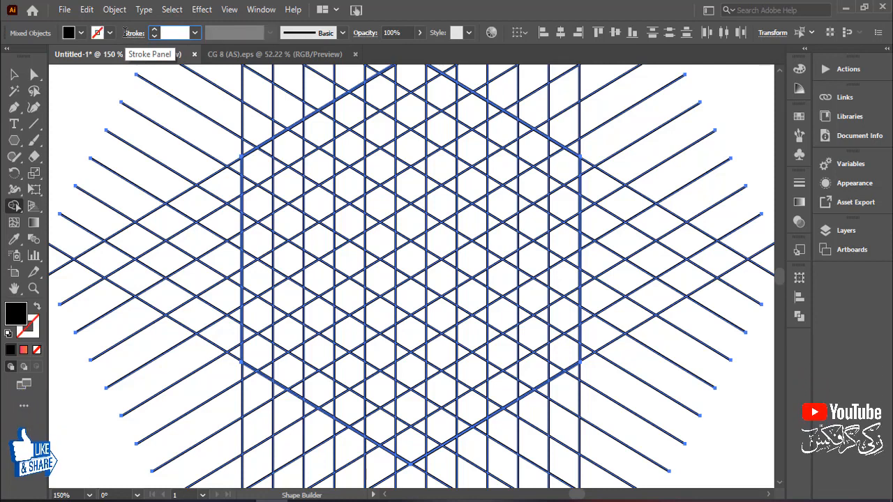
key("Up")
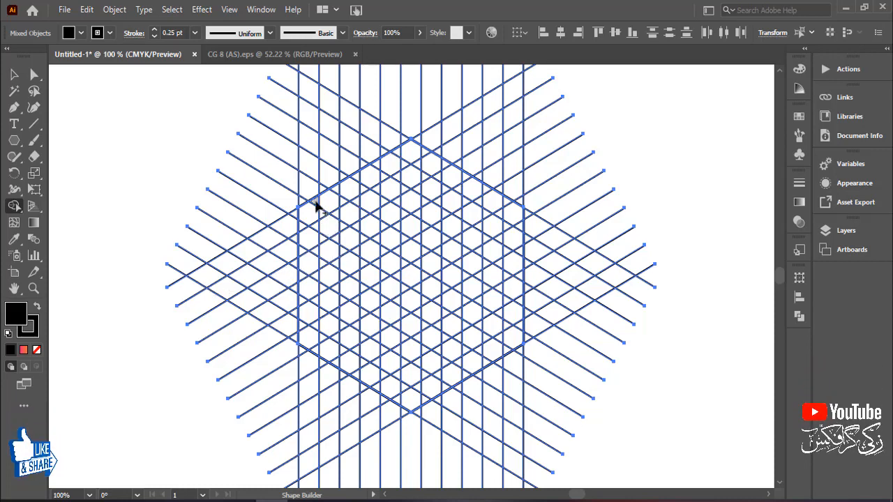
Merge grid cells with Shape Builder into a black, folded L-shaped band along the hexagon's left and lower sides
left_click_drag(315, 206, 312, 296)
left_click_drag(342, 361, 398, 403)
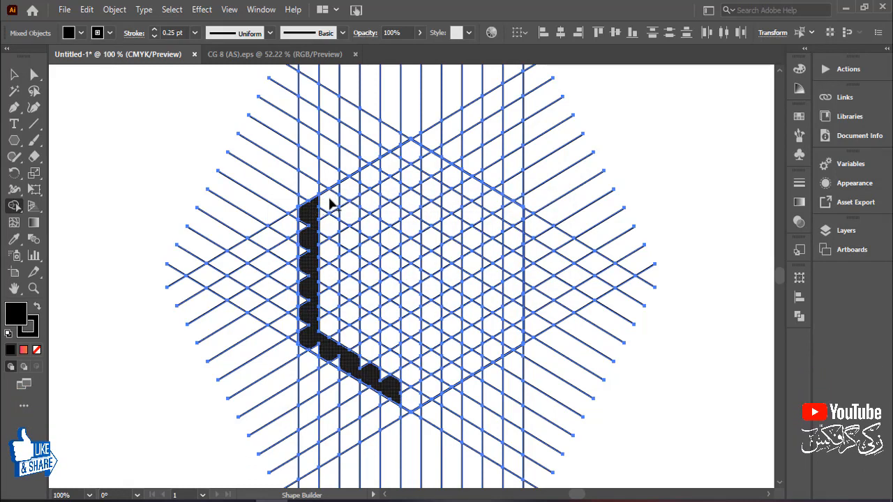
mouse_move(330, 202)
left_mouse_down()
mouse_move(350, 183)
mouse_move(347, 312)
mouse_move(449, 371)
mouse_move(465, 373)
mouse_move(488, 357)
left_mouse_up()
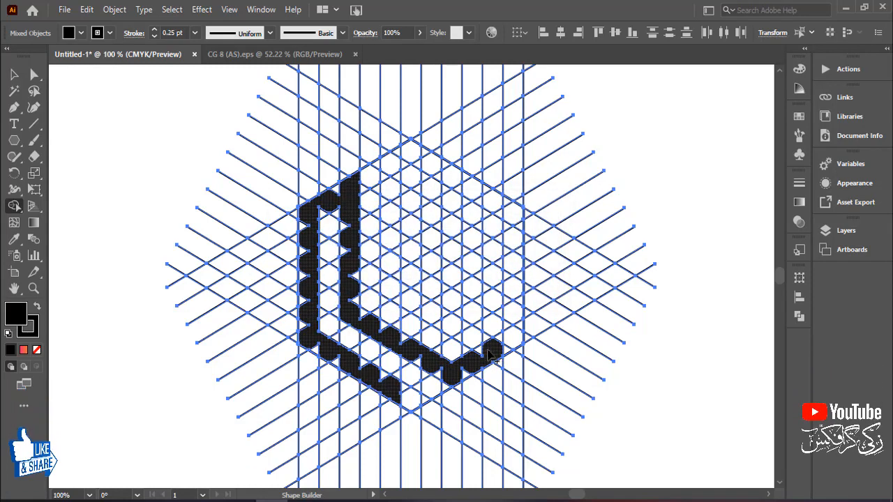
mouse_move(492, 351)
left_mouse_down()
mouse_move(426, 327)
mouse_move(408, 306)
left_mouse_up()
key("ctrl+z")
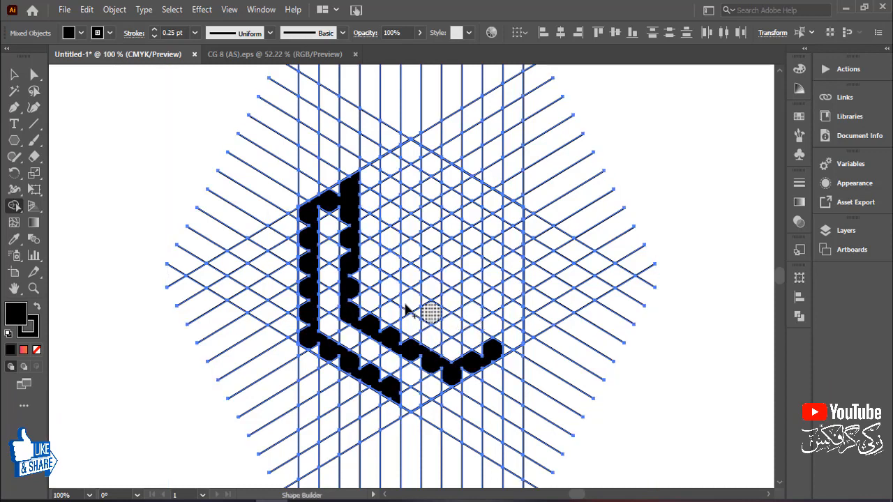
mouse_move(395, 285)
left_mouse_down()
mouse_move(434, 317)
mouse_move(492, 350)
left_mouse_up()
mouse_move(389, 274)
left_mouse_down()
mouse_move(393, 155)
mouse_move(393, 180)
left_mouse_up()
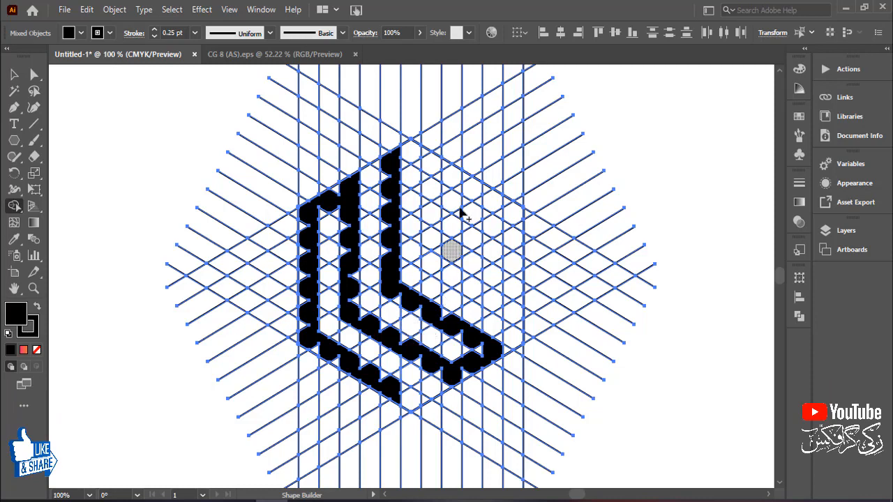
Merge the cells in the hexagon's upper-right part into a black angular S and fill the leftover triangles along its edges
left_click_drag(428, 155, 482, 194)
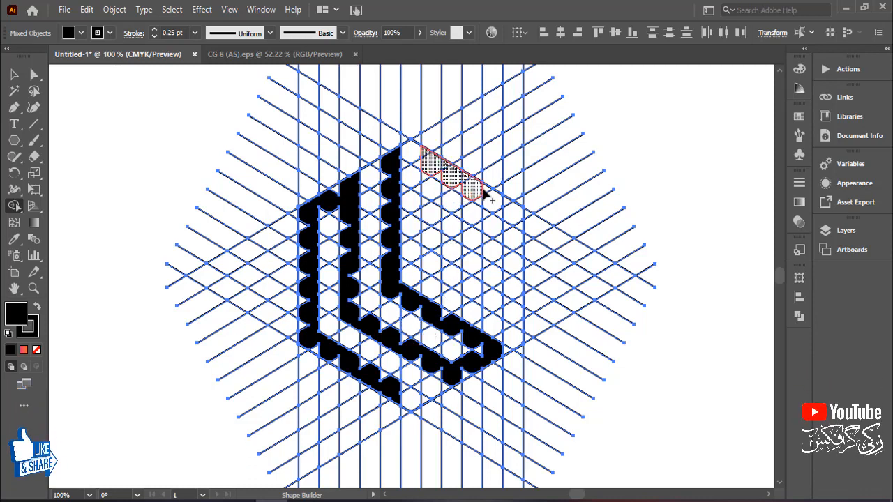
left_click_drag(522, 227, 521, 228)
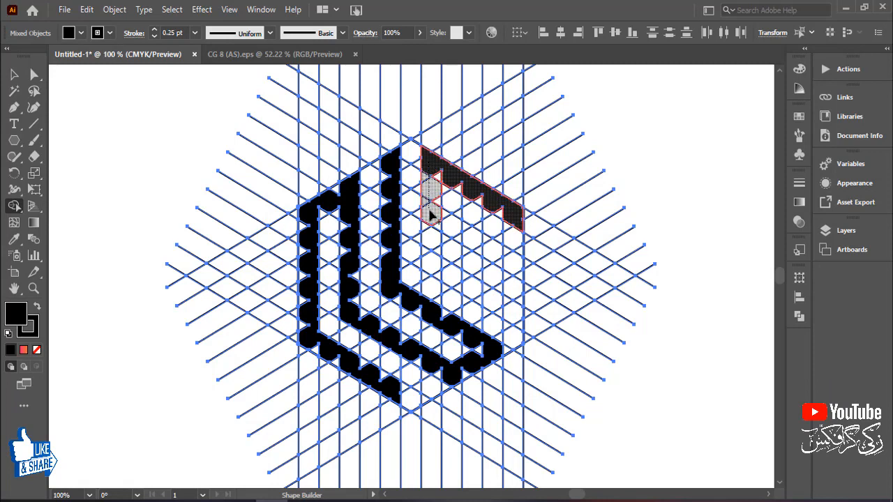
left_click_drag(430, 210, 512, 261)
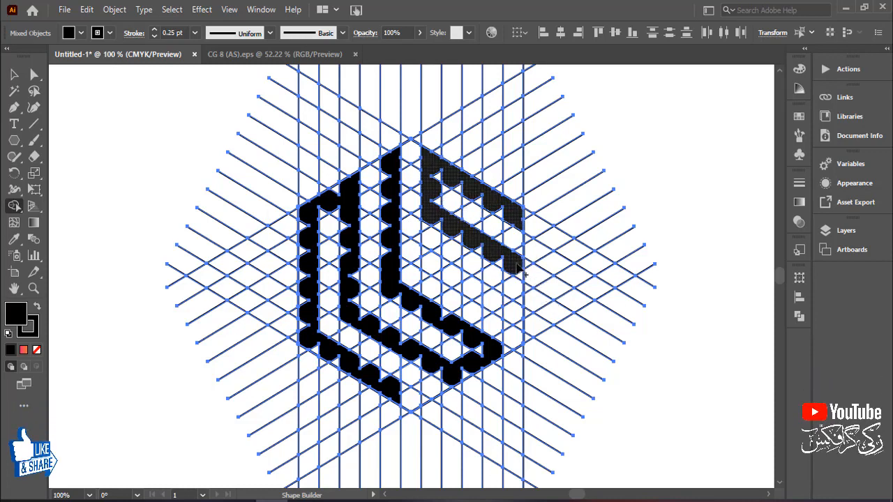
mouse_move(514, 317)
left_mouse_down()
mouse_move(498, 299)
mouse_move(460, 286)
left_mouse_up()
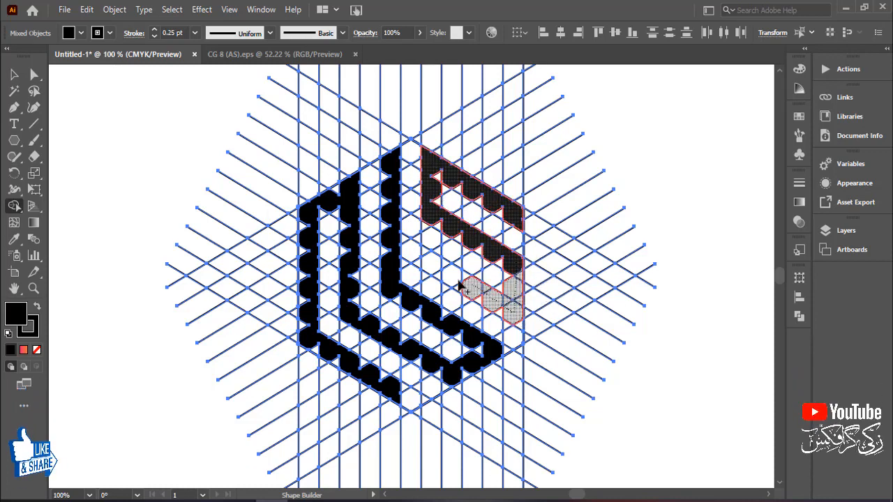
left_click_drag(426, 256, 427, 257)
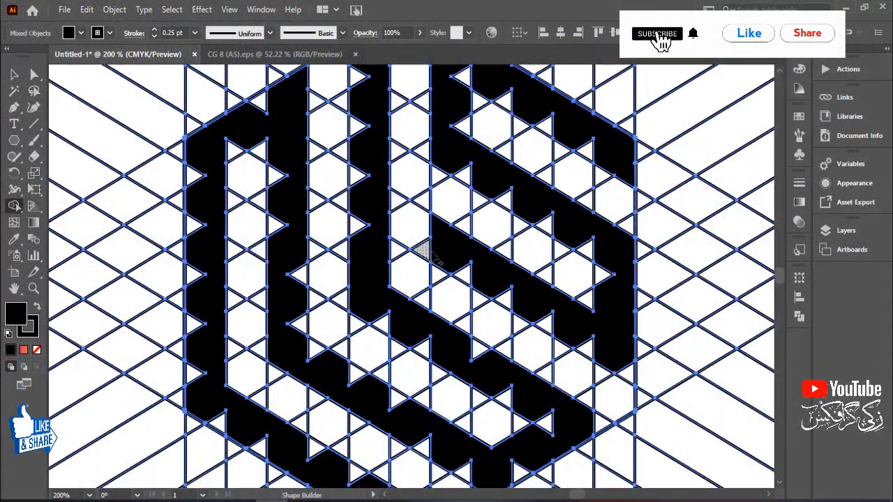
mouse_move(460, 174)
left_mouse_down()
mouse_move(573, 241)
mouse_move(607, 307)
mouse_move(605, 352)
left_mouse_up()
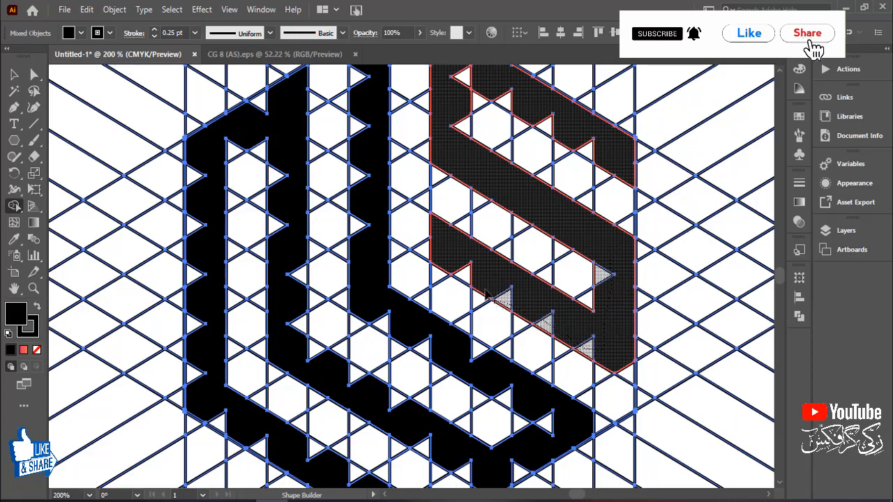
left_click_drag(461, 276, 461, 276)
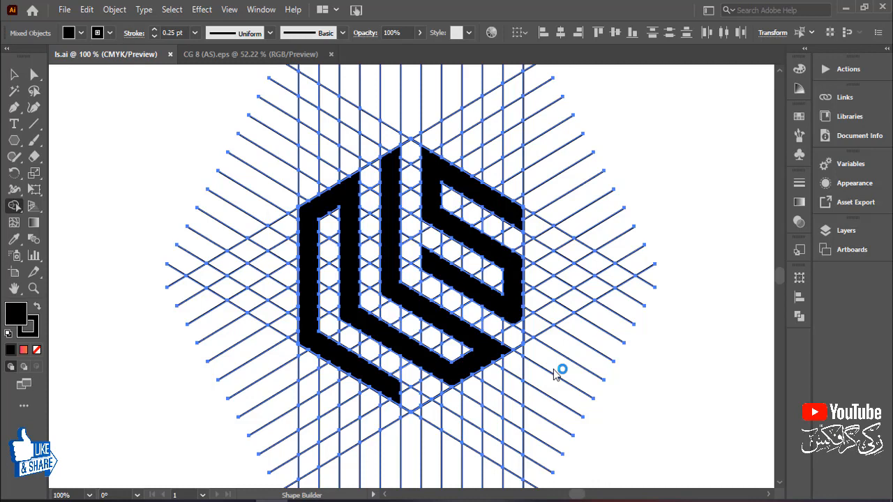
Ungroup the merged black logo shapes from the grid lines and clear the selection
key("ctrl+minus")
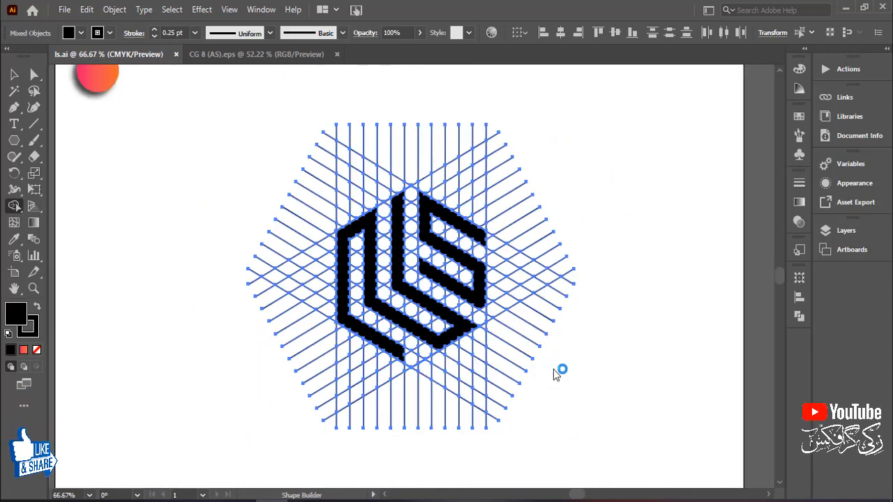
left_click_drag(553, 369, 673, 407)
left_click(13, 75)
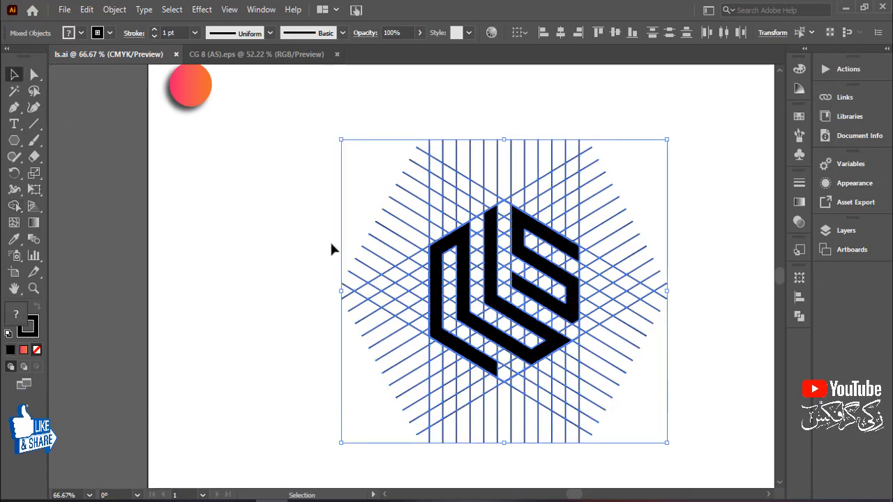
left_click(331, 244)
right_click(474, 321)
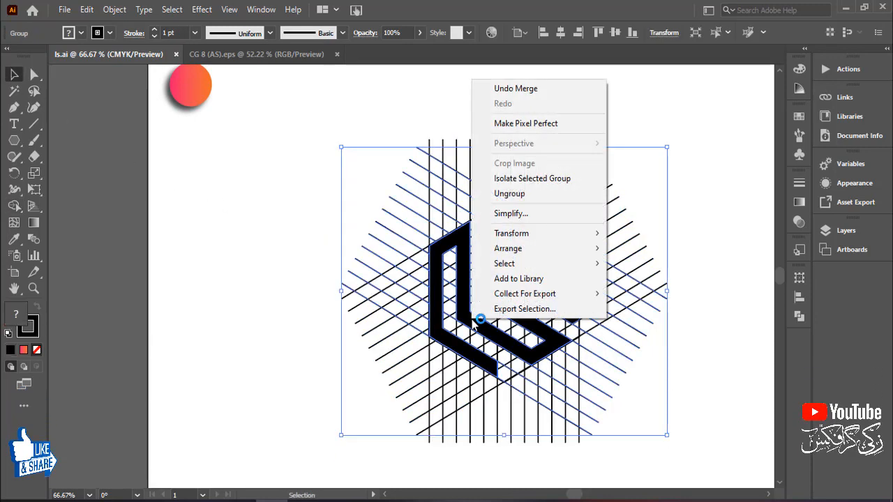
left_click(509, 194)
left_click(618, 199)
Move both black letter shapes off the grid to the artboard's left edge and delete the remaining grid lines
left_click(554, 246)
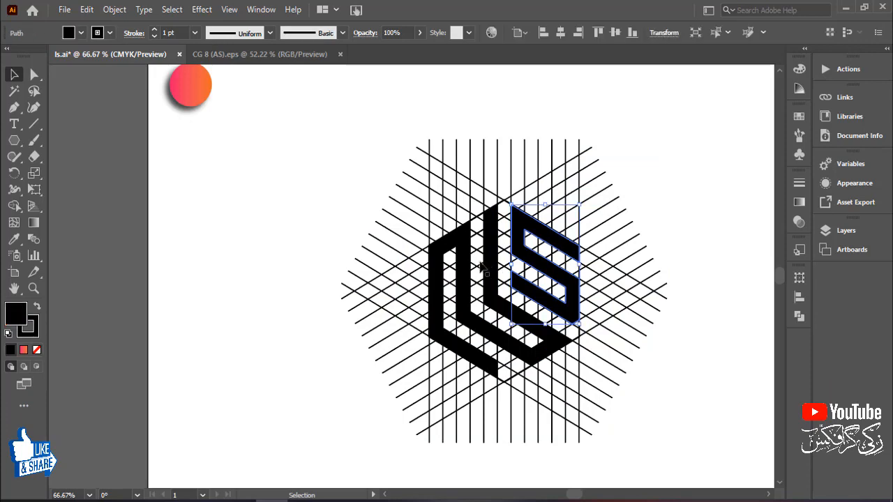
left_click_drag(491, 269, 146, 244)
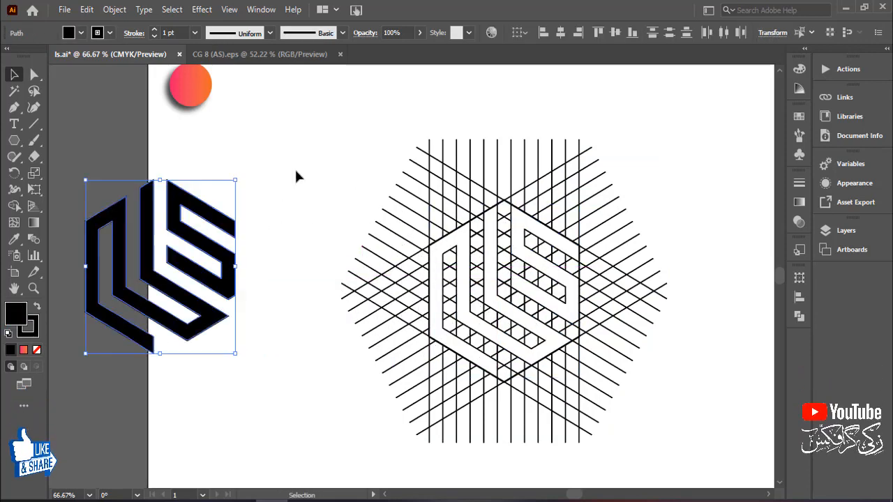
left_click(325, 167)
left_click_drag(734, 418, 733, 418)
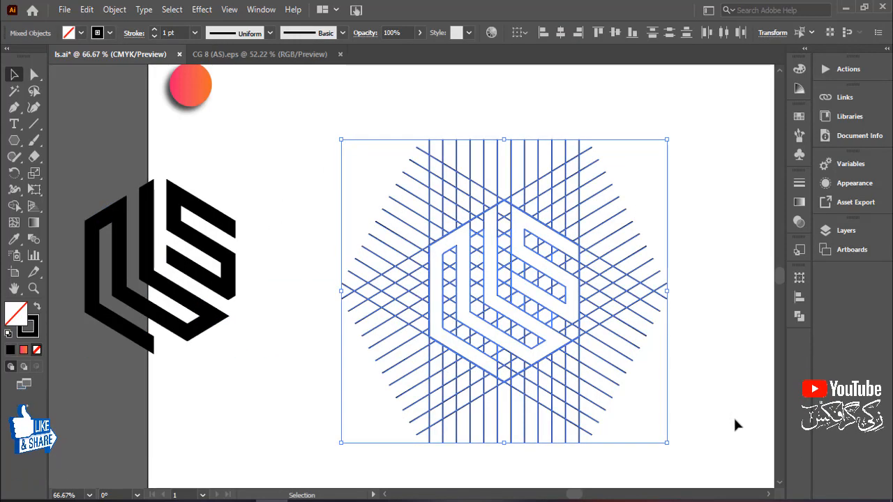
key("Delete")
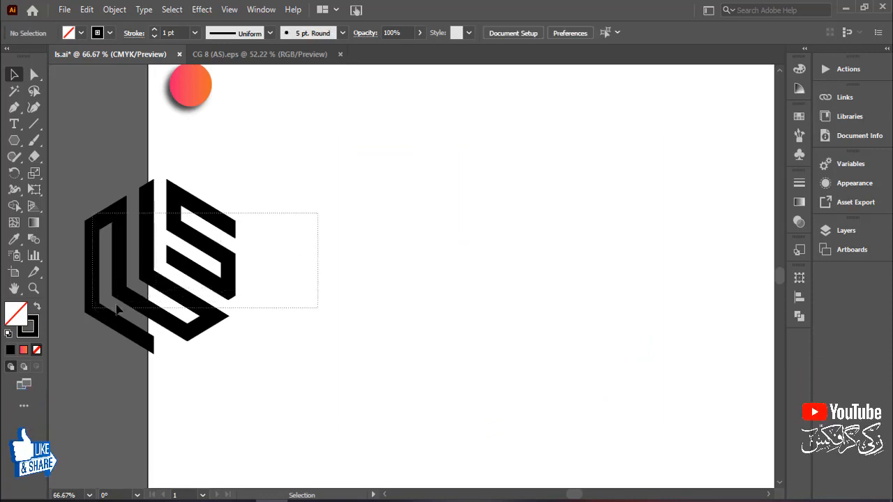
Move the black LS logo to the middle of the artboard and scale it up proportionally
left_click_drag(117, 307, 431, 316)
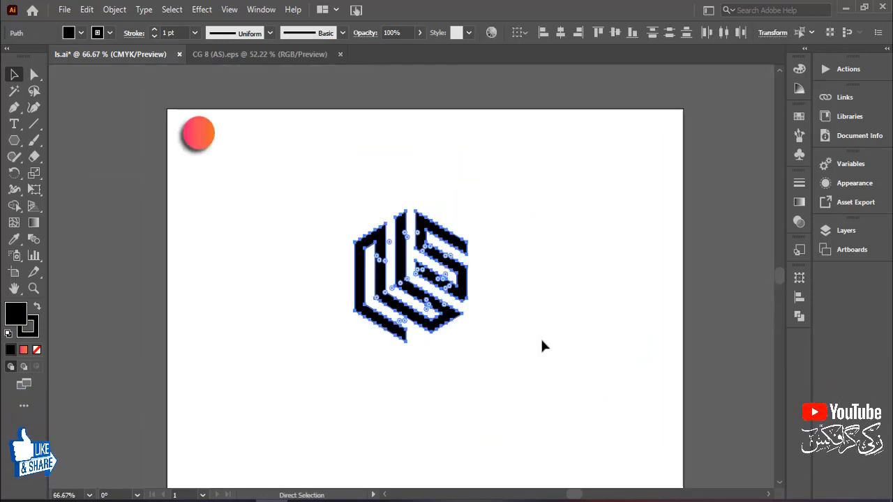
key("v")
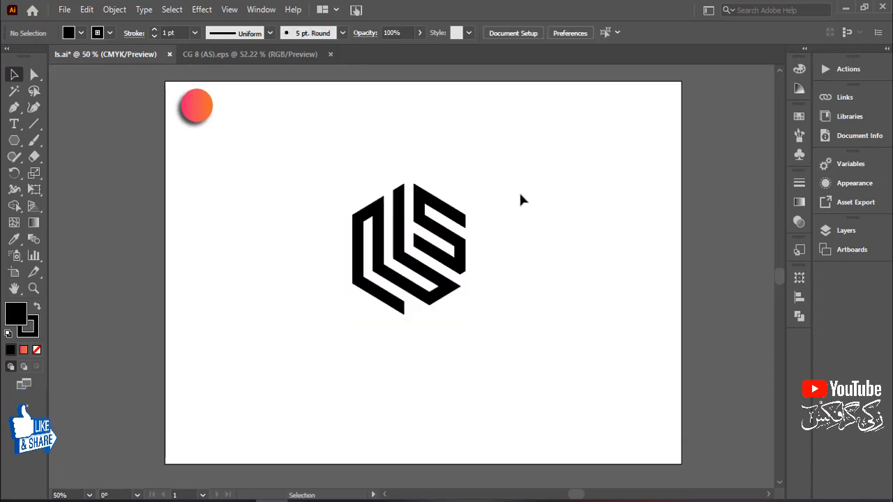
left_click_drag(519, 195, 440, 279)
left_click_drag(471, 180, 511, 145)
left_click_drag(491, 244, 497, 258)
left_click(588, 288)
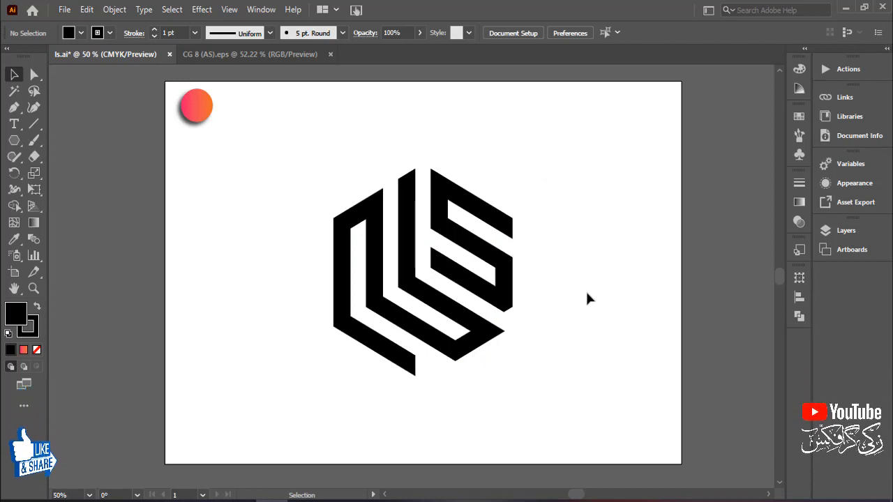
Undo the logo's scaling and moves together with the deletion of the grid lines
key("ctrl+plus")
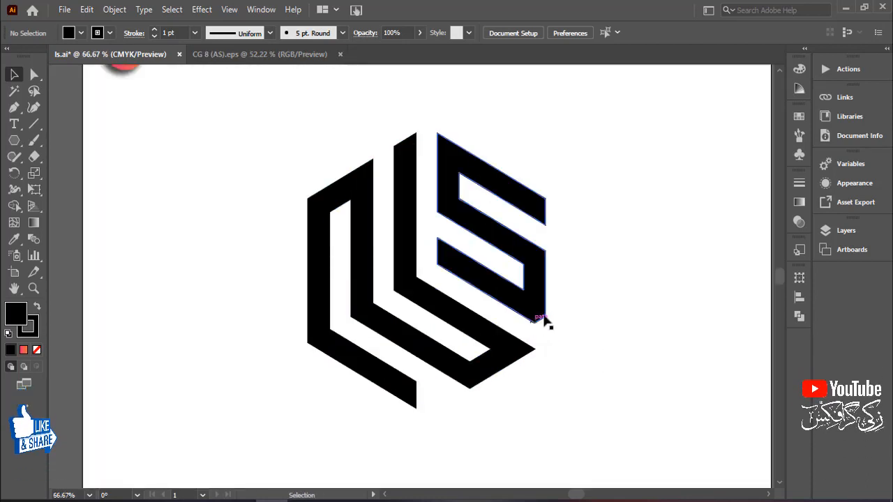
key("ctrl+z")
key("ctrl+z")
key("ctrl+z")
key("ctrl+z")
key("ctrl+z")
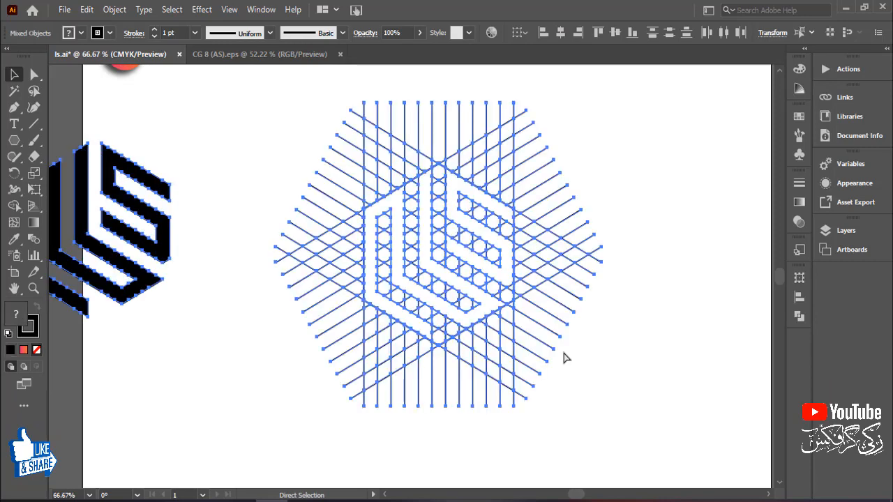
key("v")
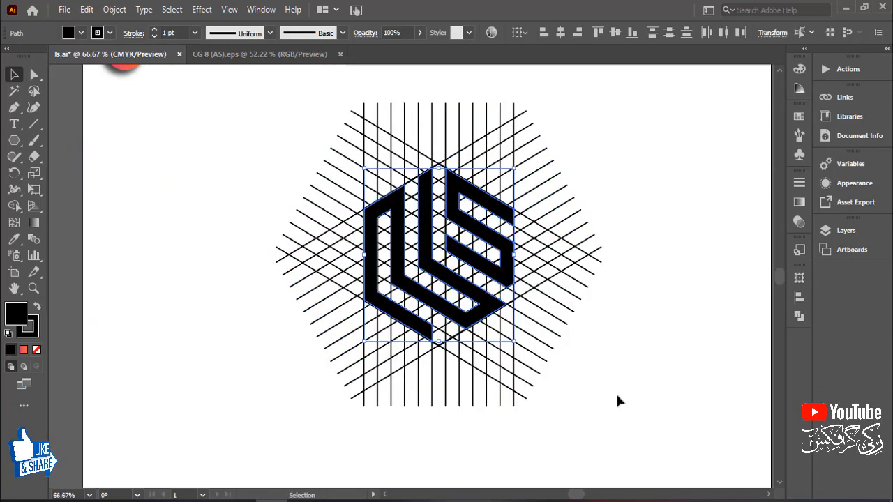
Merge the small empty triangle at the S's lower-right corner into the black S with Shape Builder, then deselect everything
key("ctrl+plus")
key("ctrl+plus")
key("ctrl+plus")
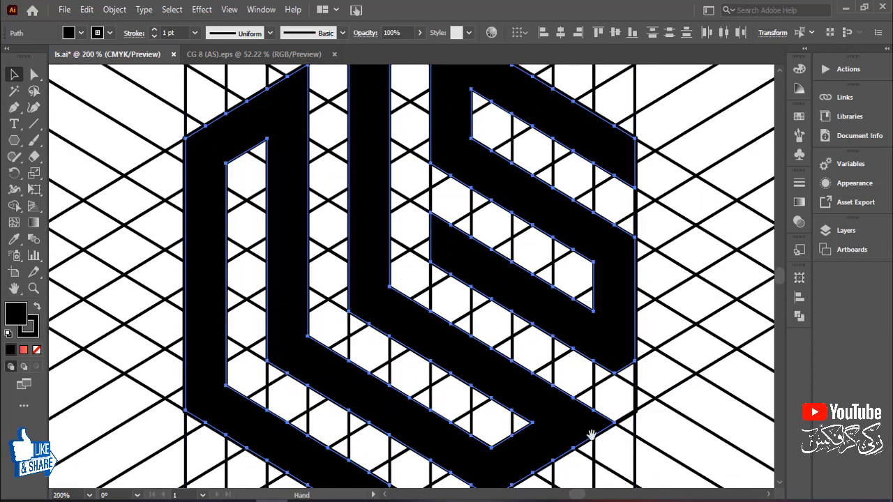
left_click_drag(591, 435, 511, 390)
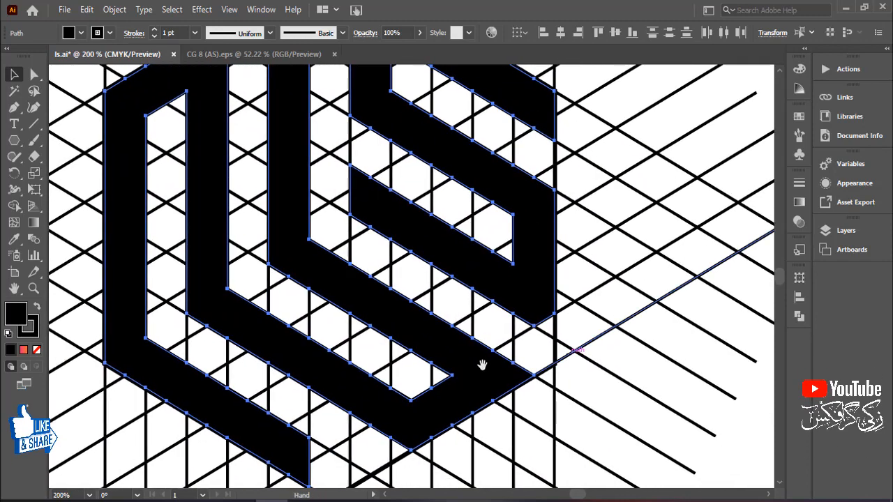
key("ctrl+a")
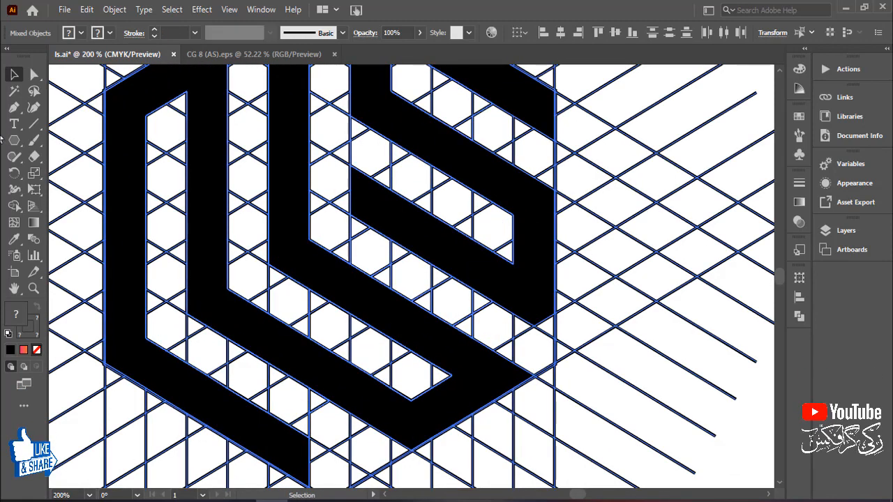
key("shift+m")
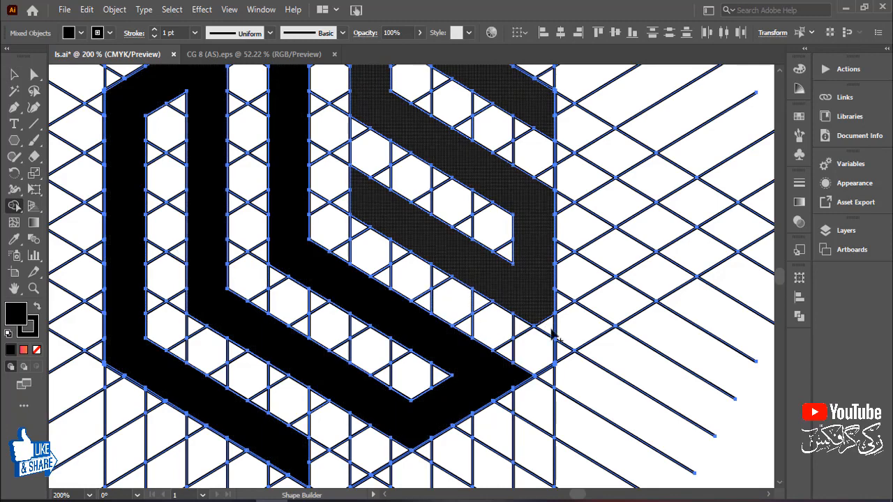
left_click(516, 310)
scroll(516, 310, "down", 3)
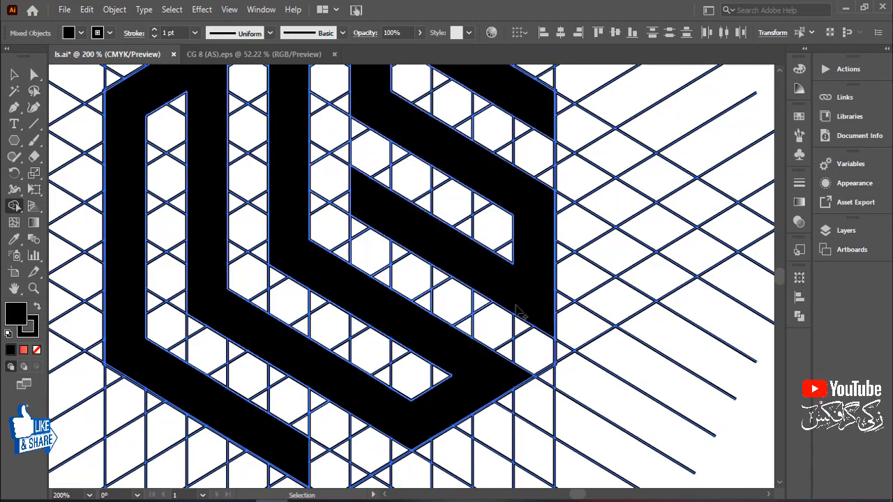
left_click_drag(512, 337, 527, 283)
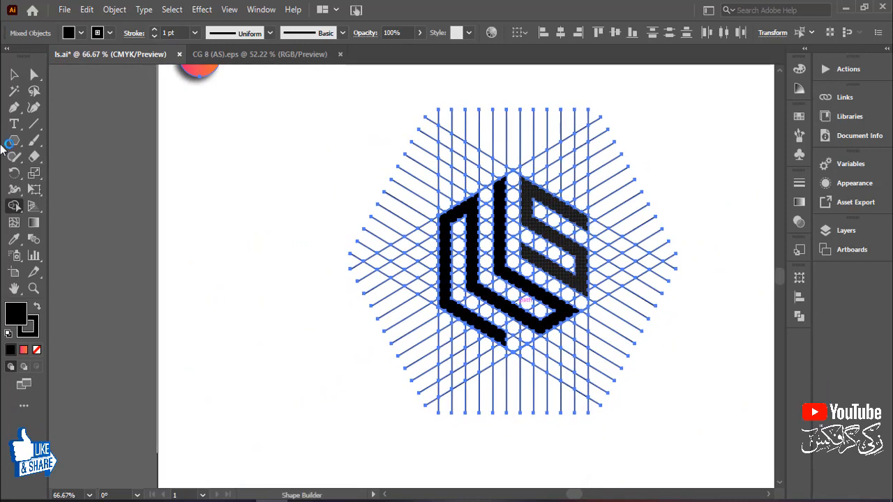
left_click(14, 75)
left_click(250, 173)
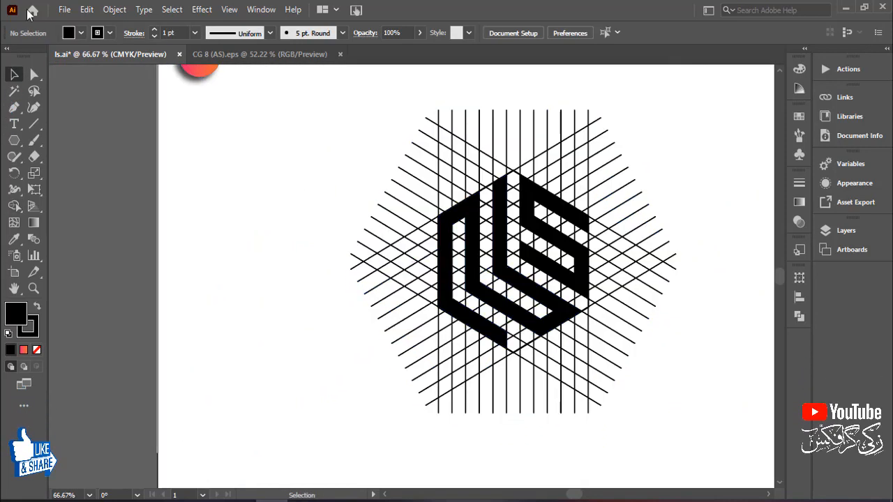
Save a copy of the document as LS 2 in Adobe Illustrator format with the version set to Illustrator 3
left_click(68, 10)
left_click(99, 148)
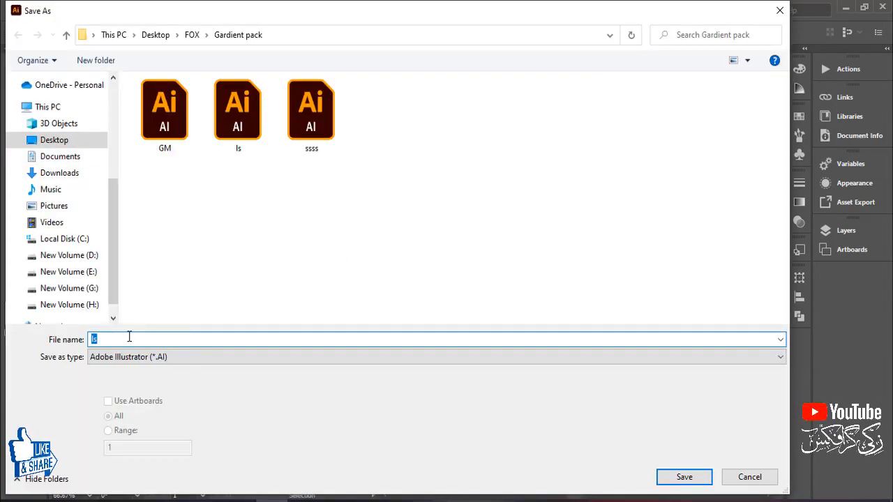
type("LS 2")
left_click(682, 478)
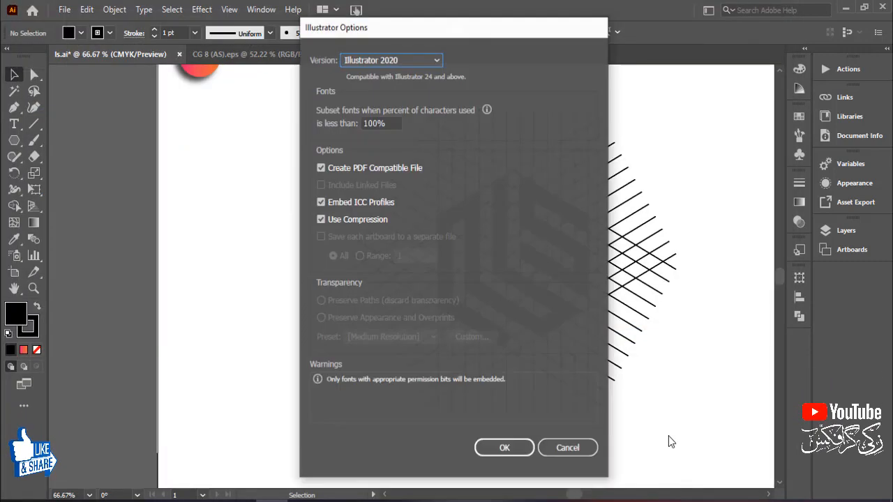
left_click(394, 60)
left_click(393, 252)
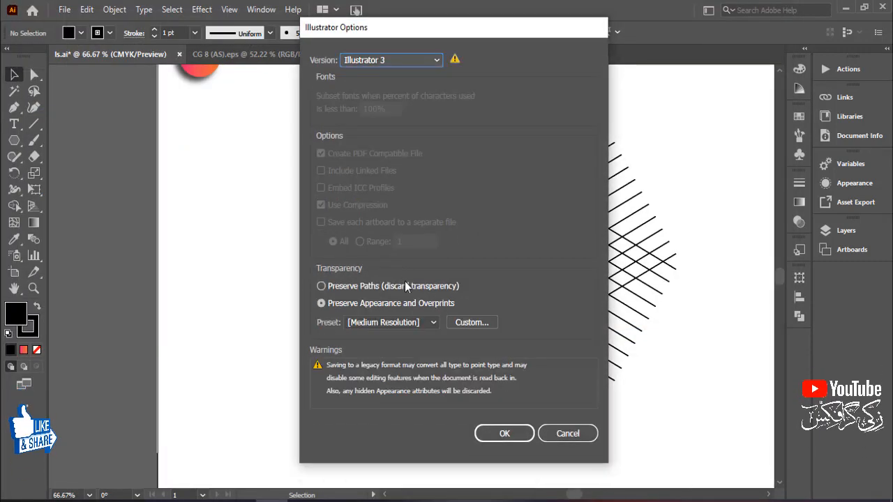
left_click(505, 431)
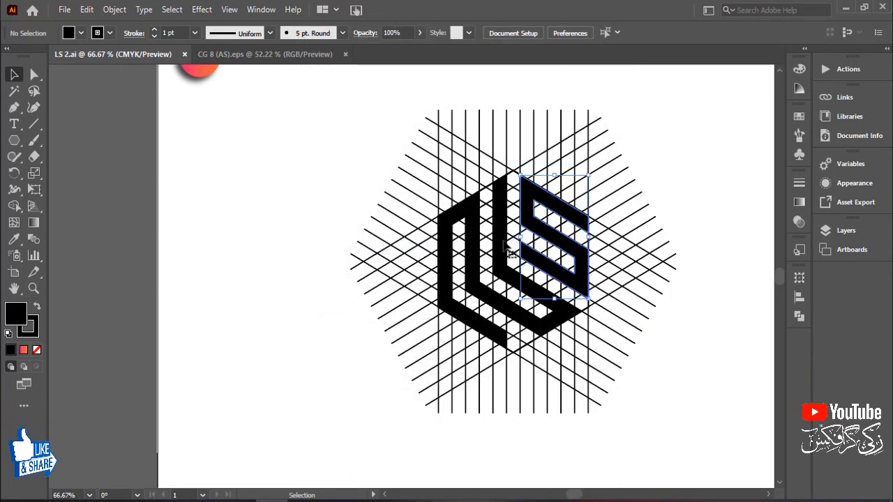
Move the L and S shapes out of the grid to the artboard's left side and delete all grid lines
left_click(697, 207)
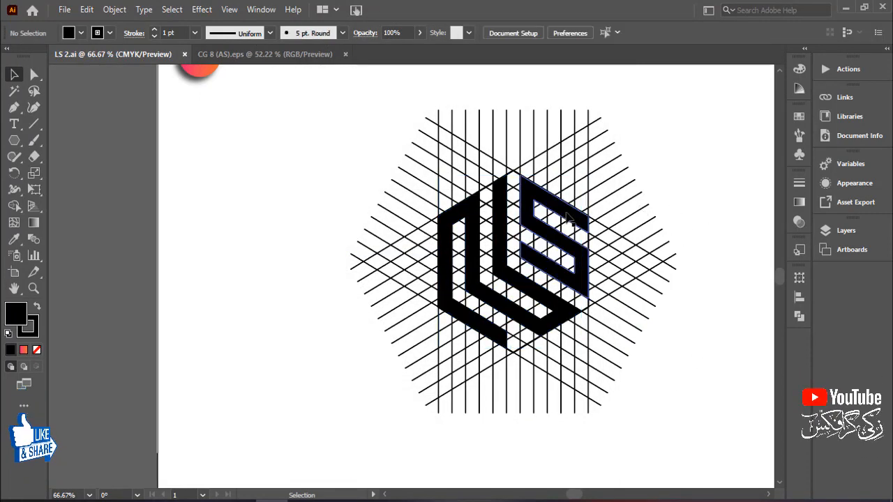
left_click(500, 216)
left_click_drag(500, 216, 198, 208)
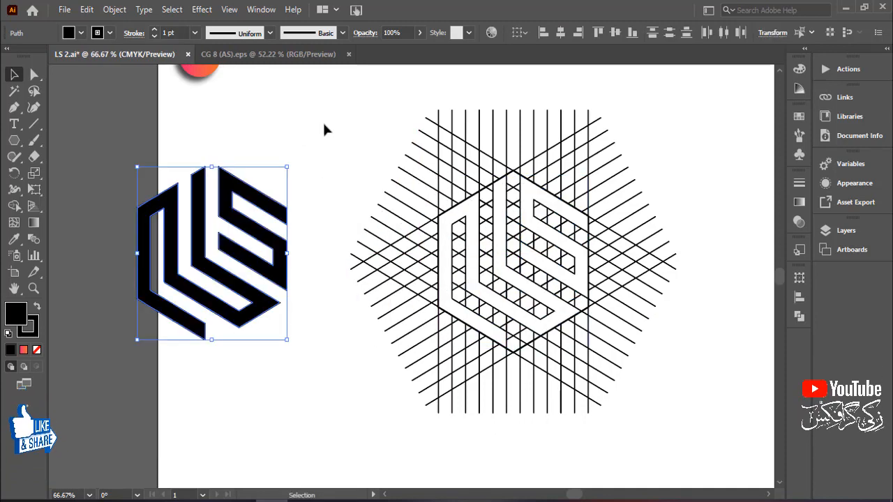
left_click_drag(332, 128, 438, 380)
key("Delete")
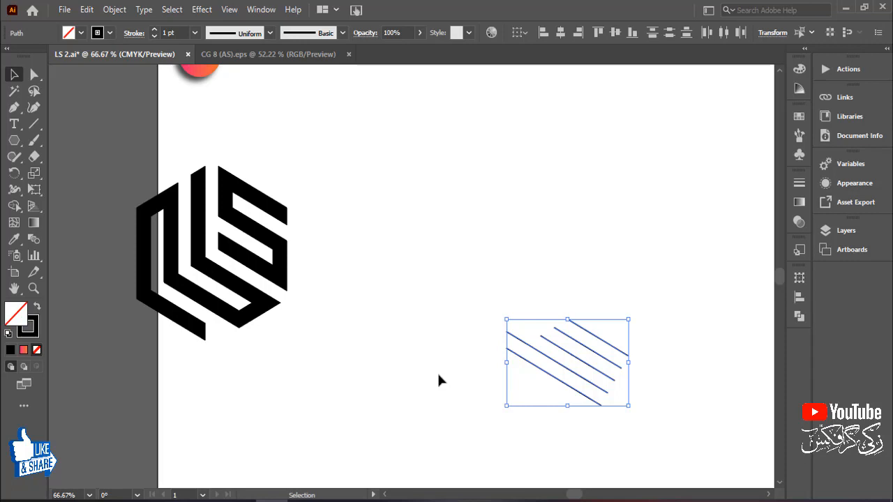
key("Delete")
Move the LS logo near the artboard's center and scale it up to about 296 by 327 pt
key("ctrl+minus")
left_click(225, 302)
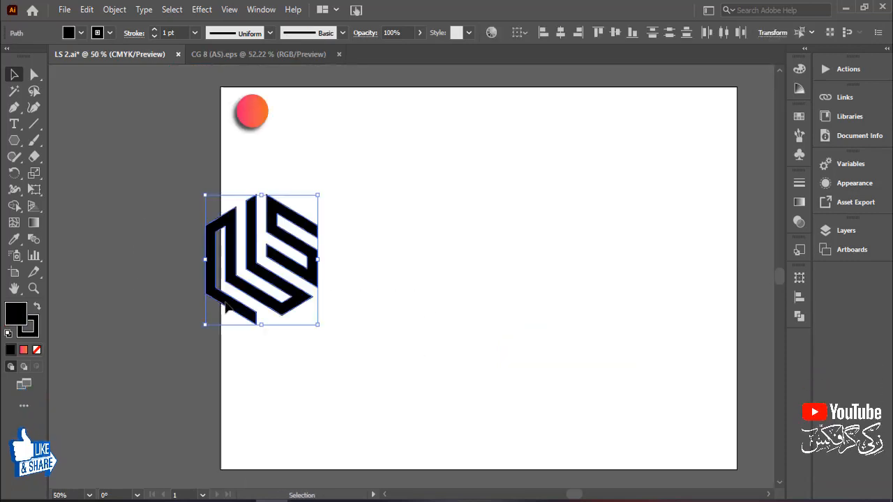
left_click_drag(259, 290, 459, 292)
key("space")
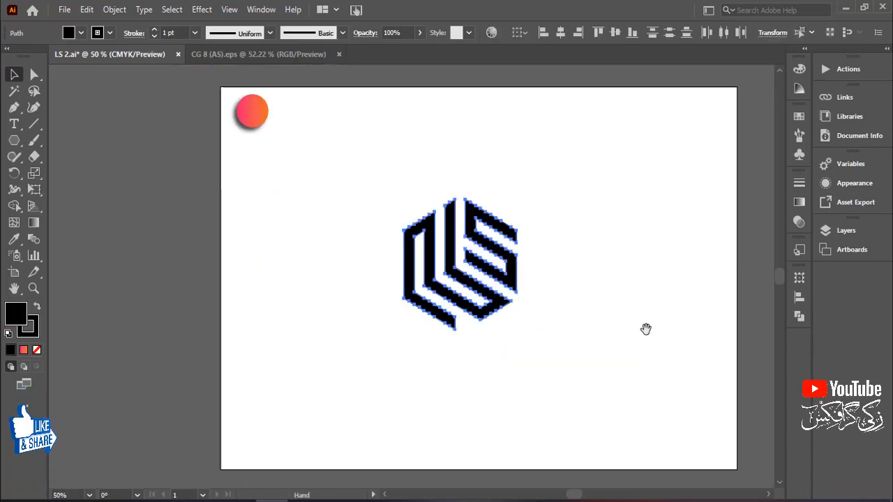
left_click_drag(644, 329, 594, 332)
left_click_drag(470, 193, 498, 160)
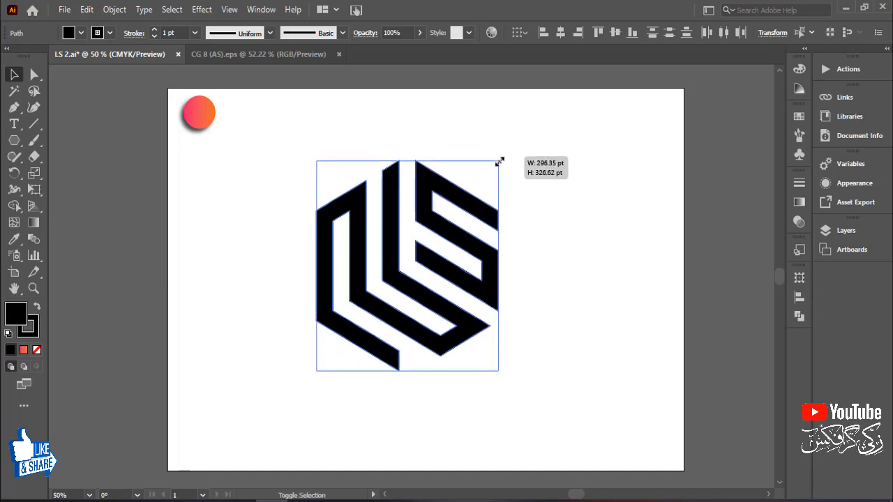
left_click(562, 235)
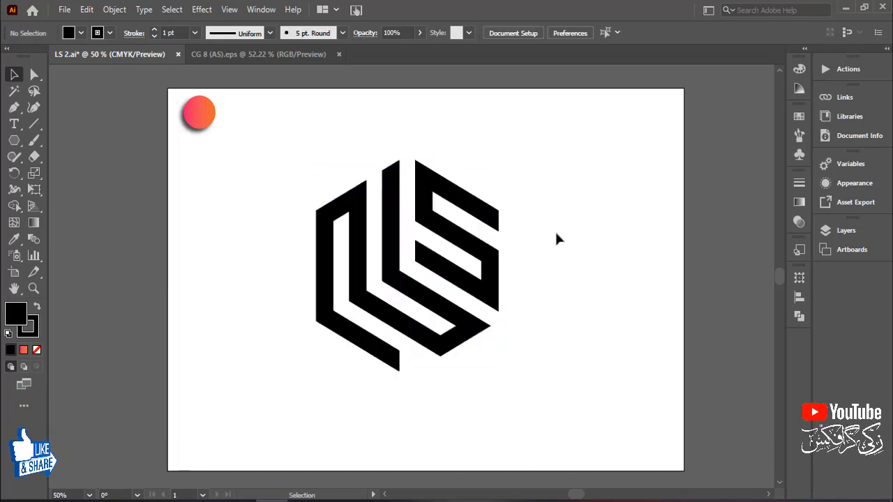